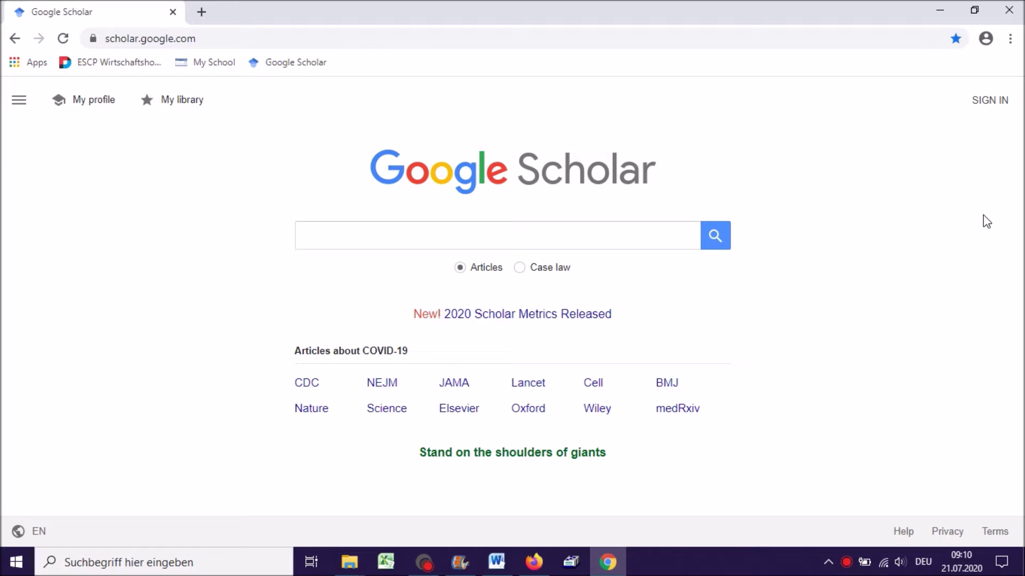
- Sign in to Google Scholar by entering the Google account e-mail and continuing
left_click(989, 102)
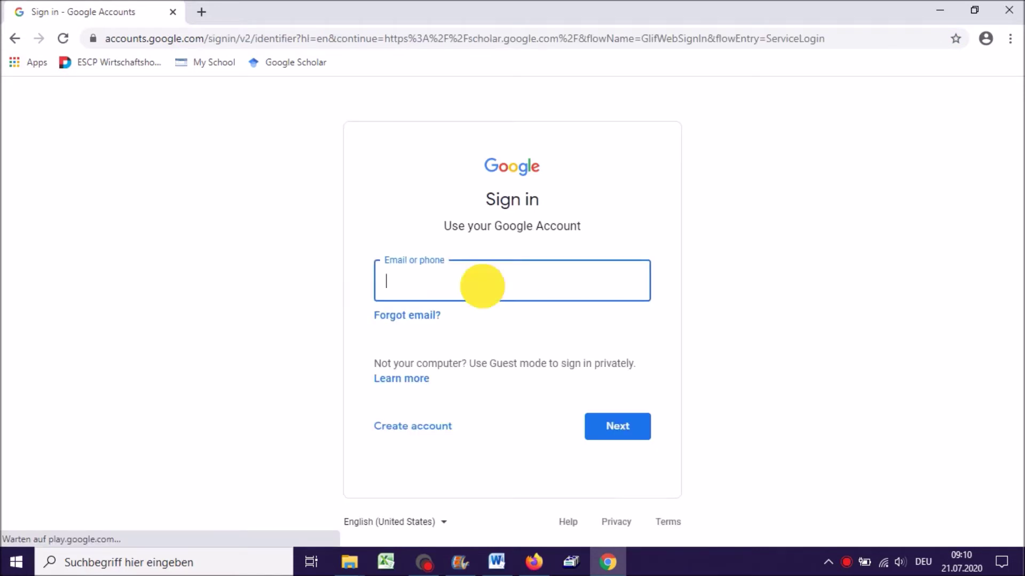
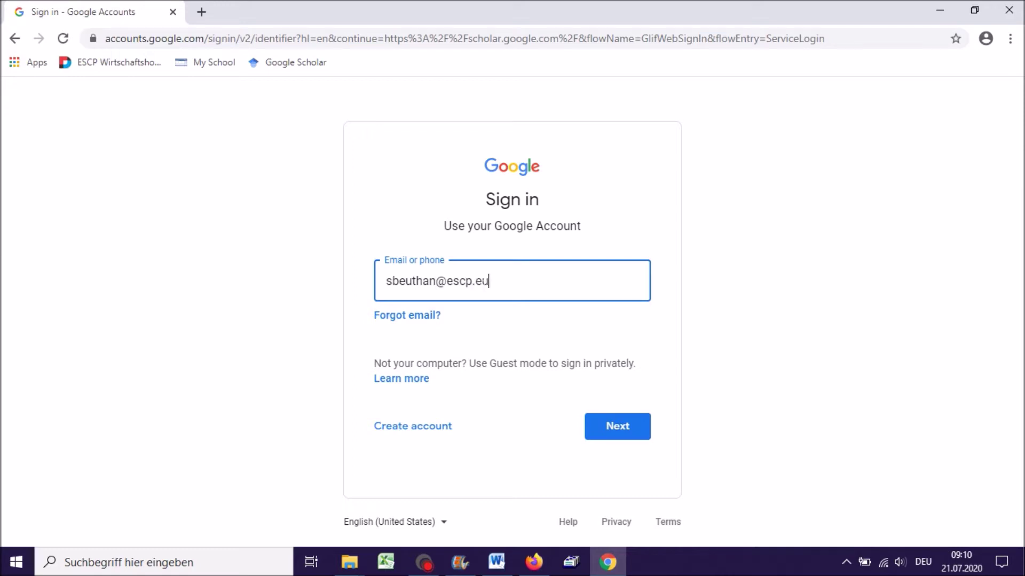
left_click(612, 423)
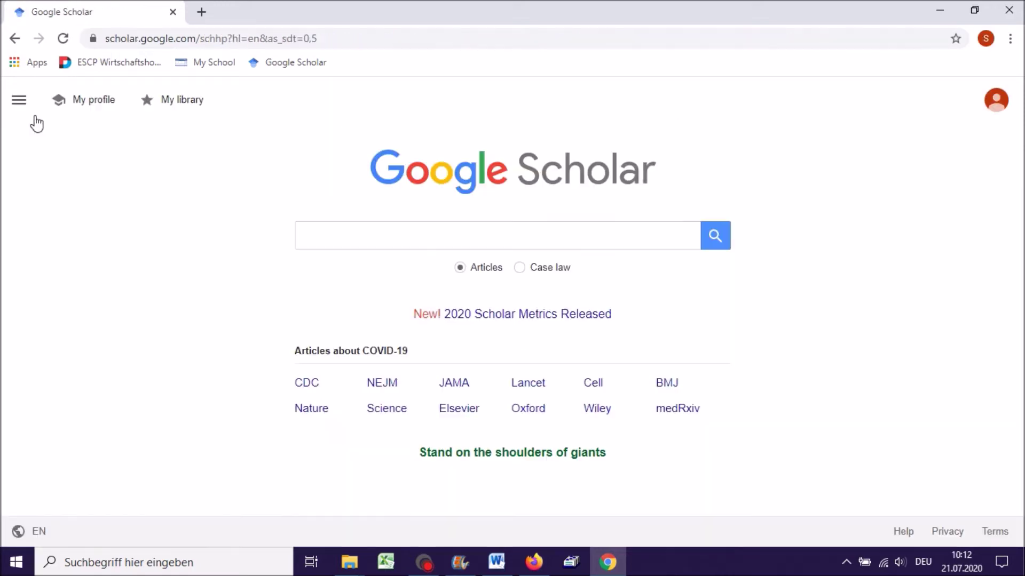
- In Settings > Library links, search 'escp', enable ESCP Europe Library and save
left_click(19, 98)
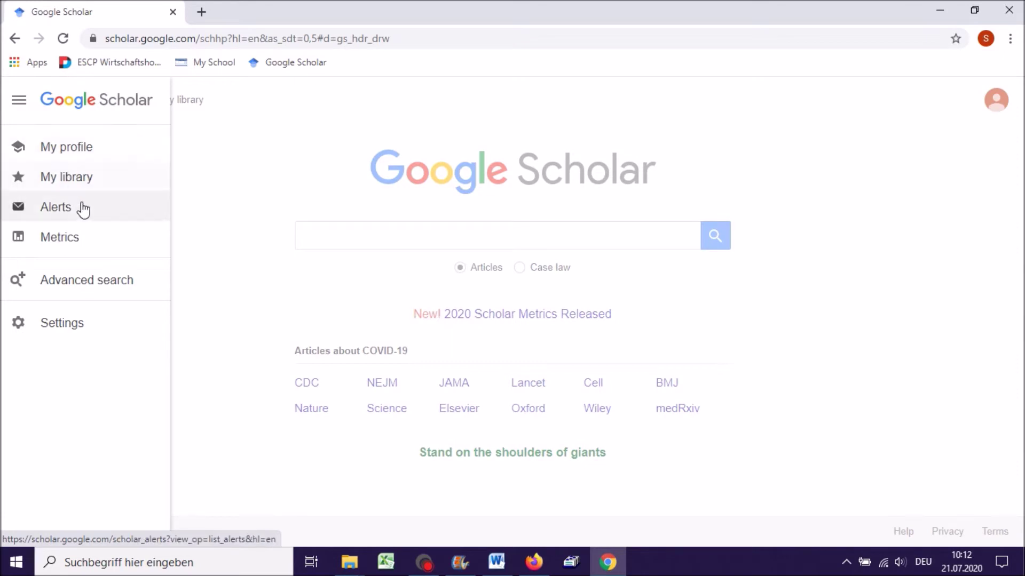
left_click(61, 322)
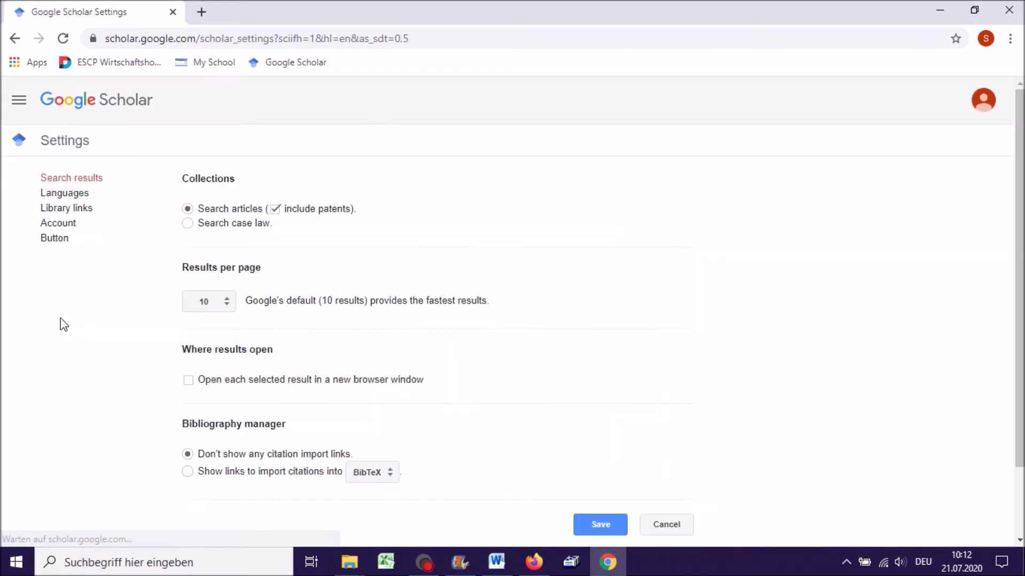
left_click(79, 215)
left_click(228, 210)
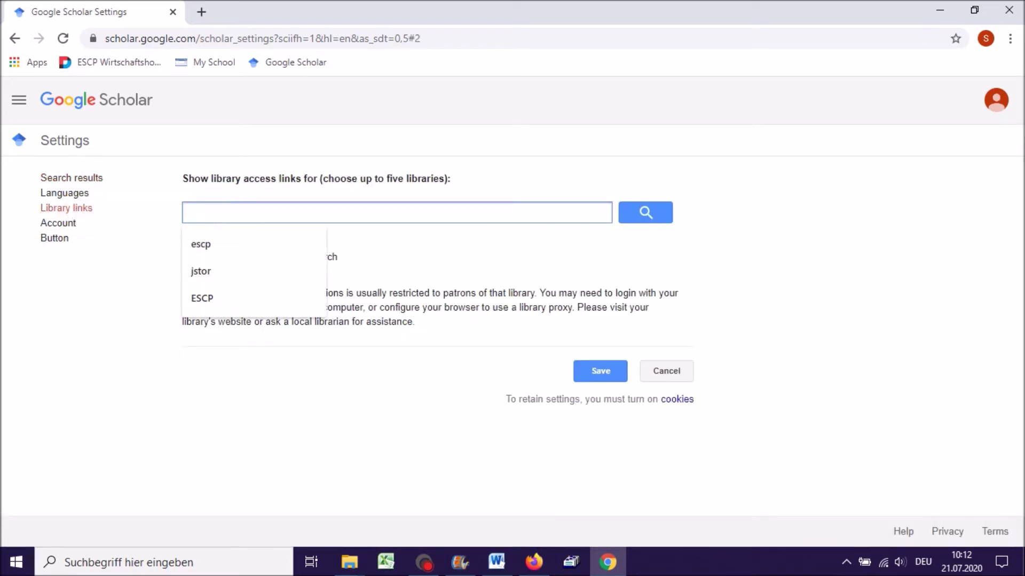
left_click(207, 244)
left_click(634, 219)
left_click(191, 278)
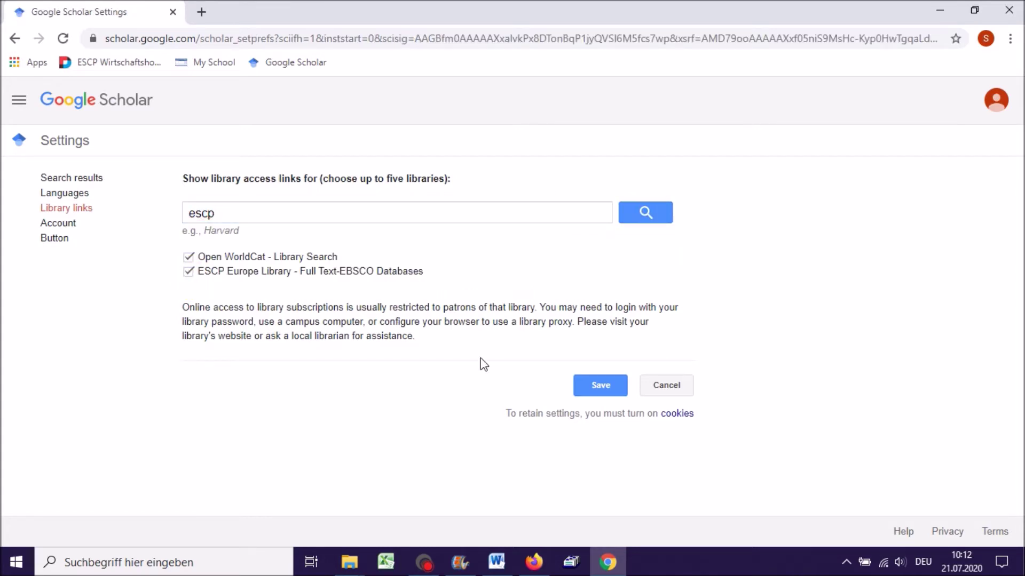
left_click(599, 385)
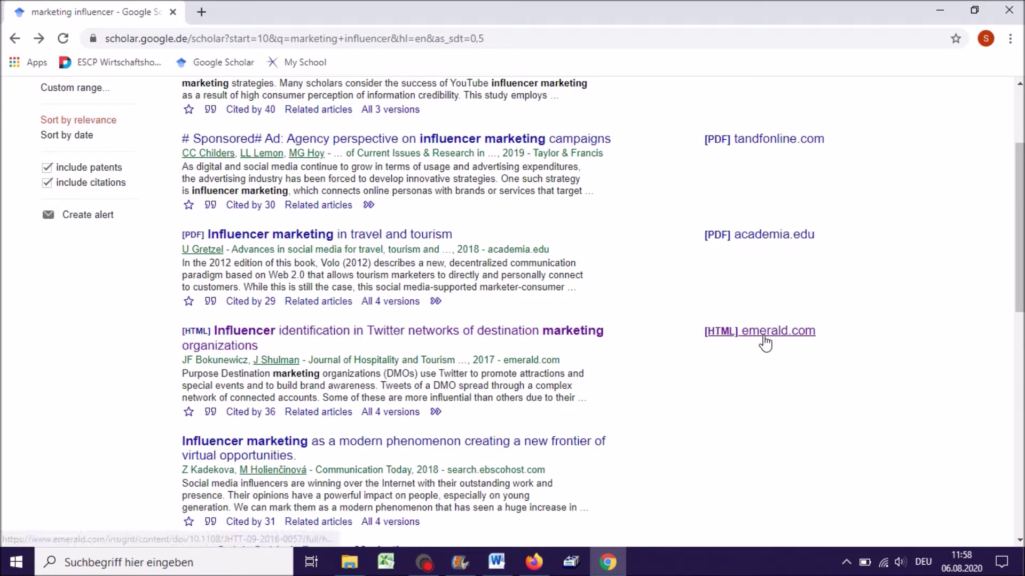
- Open the Emerald Twitter influencer article and its 1007 KB full-text PDF
left_click(298, 338)
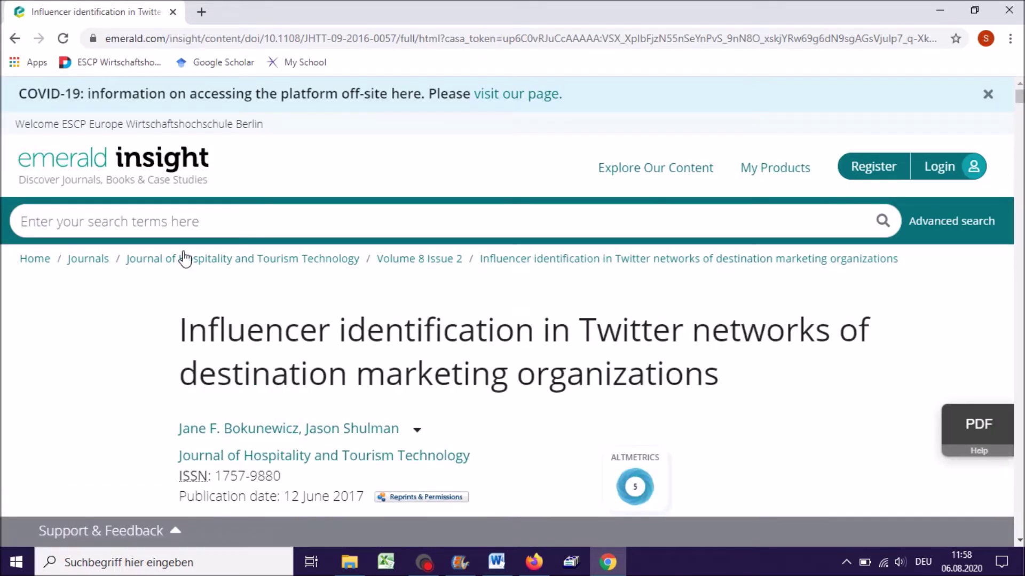
left_click_drag(16, 124, 281, 126)
left_click(290, 140)
scroll(418, 357, "down", 3)
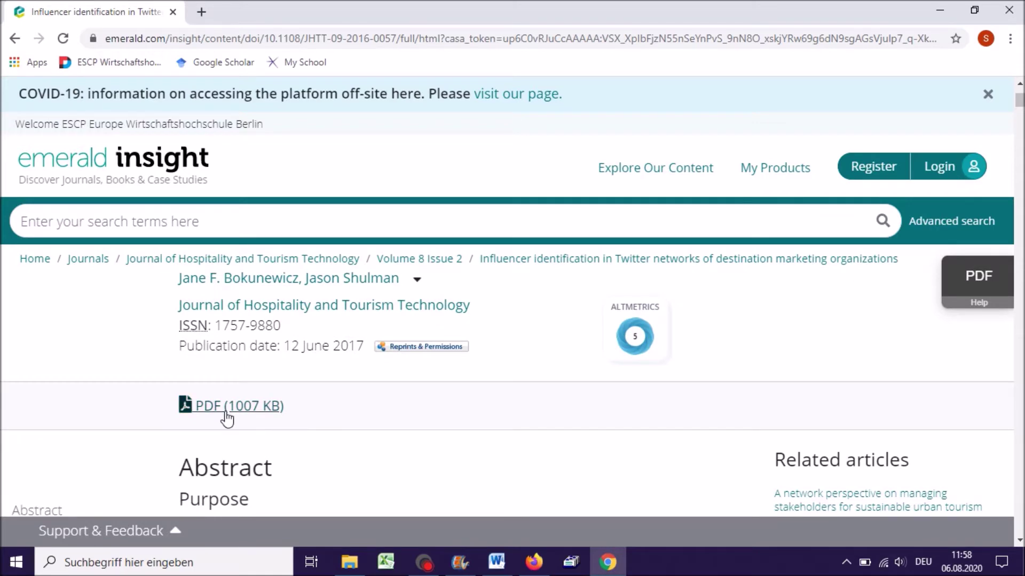
left_click(226, 412)
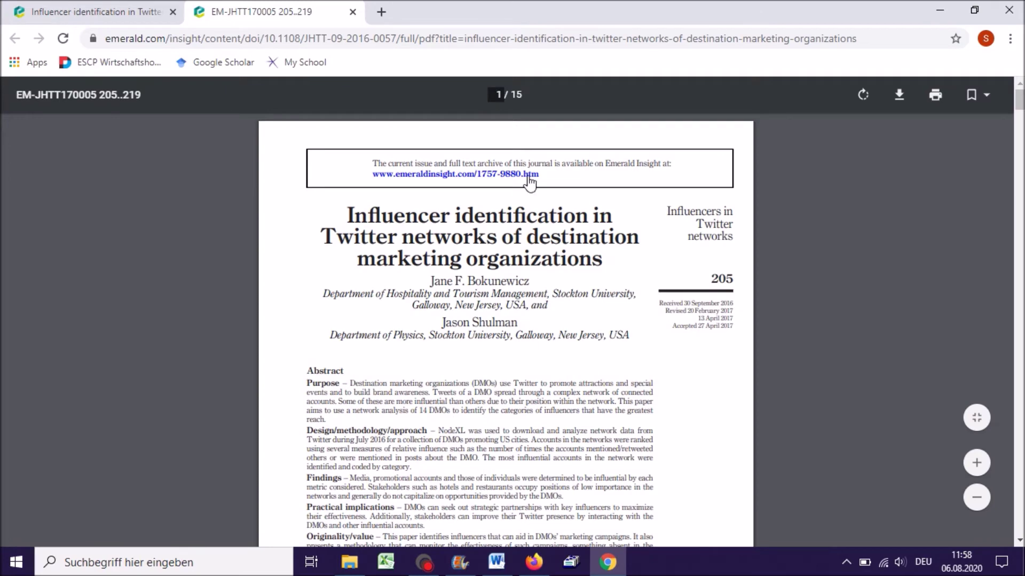
- Skim through the PDF and return to the Scholar home page
scroll(530, 182, "down", 5)
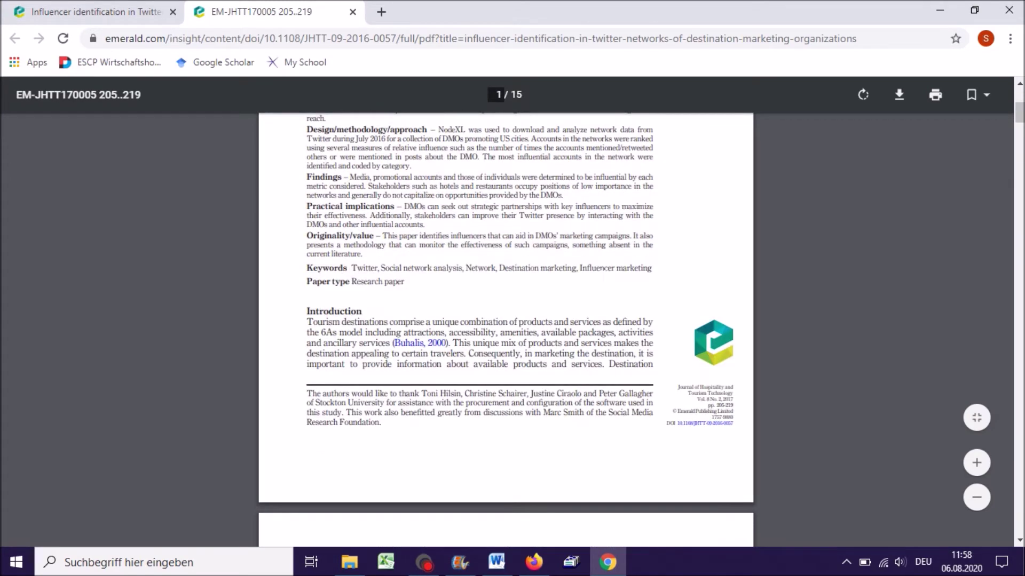
scroll(605, 291, "down", 5)
scroll(604, 289, "up", 10)
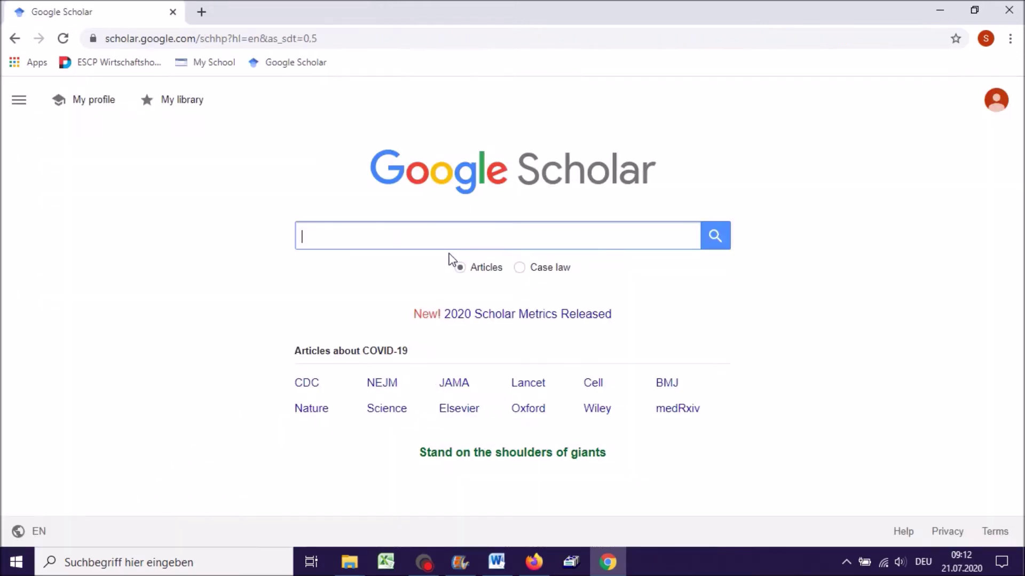
left_click(436, 233)
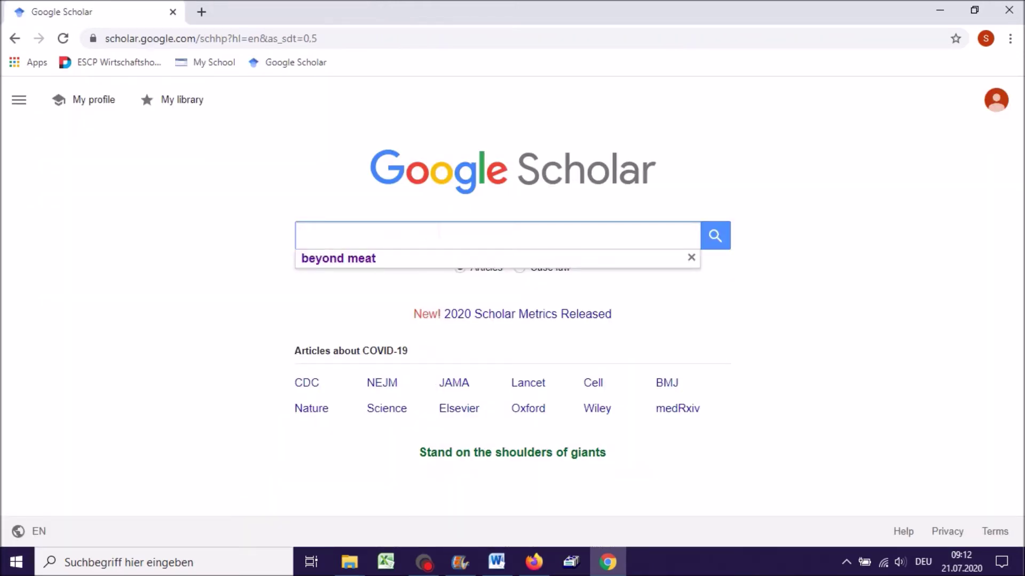
- Run a Google Scholar search for 'beyond meat'
type("beyon")
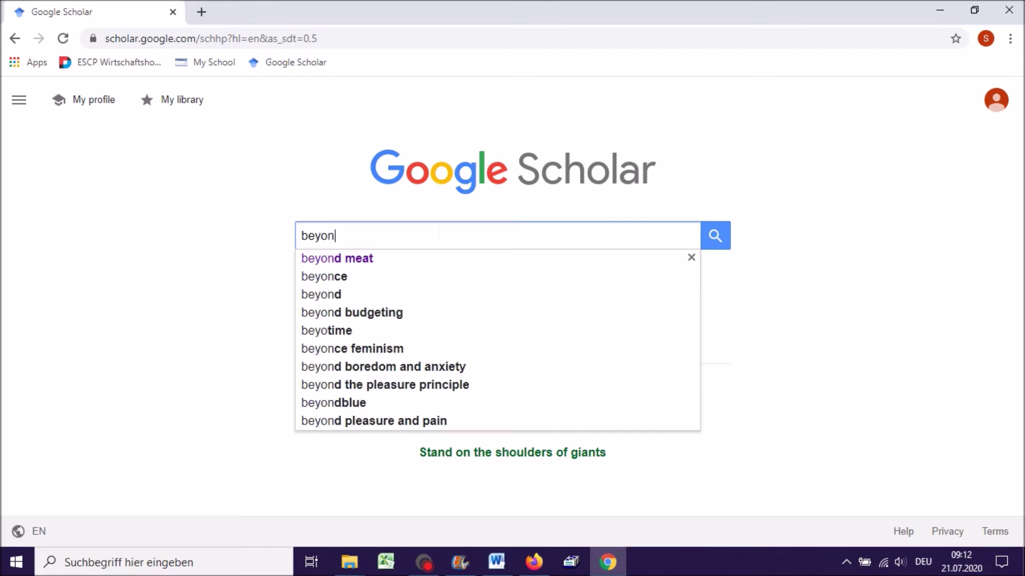
type("d meat")
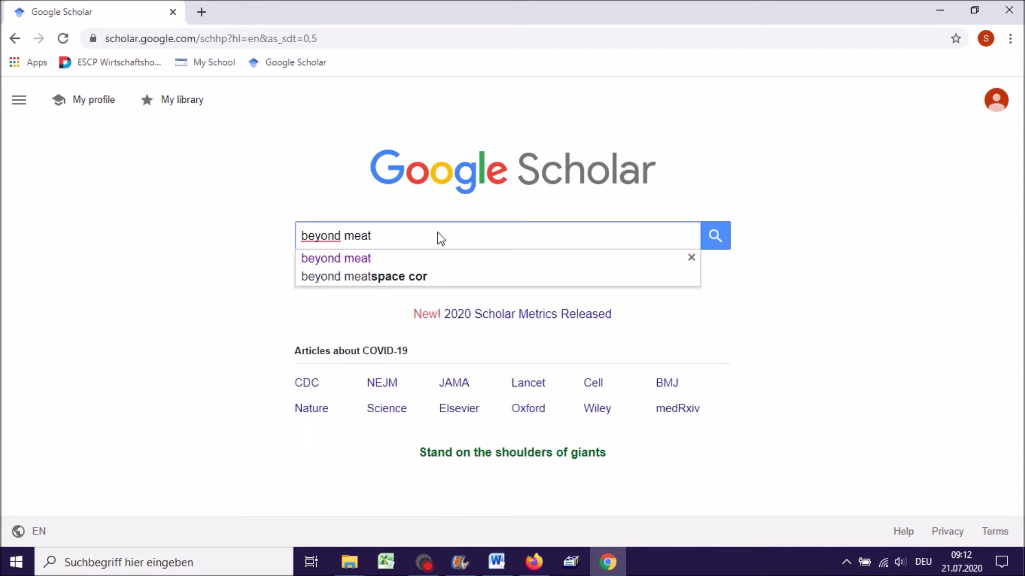
key("Return")
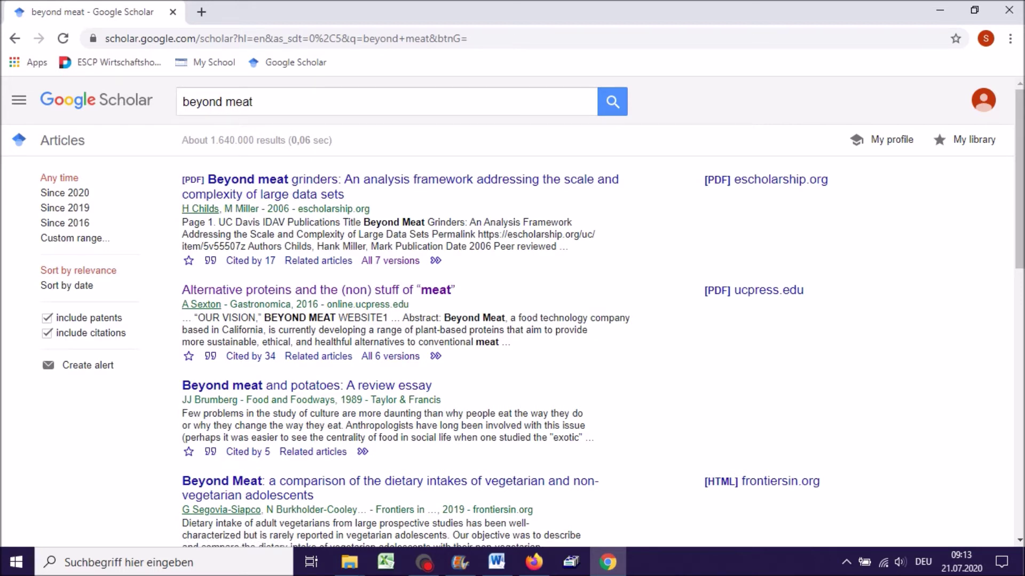
left_click(250, 198)
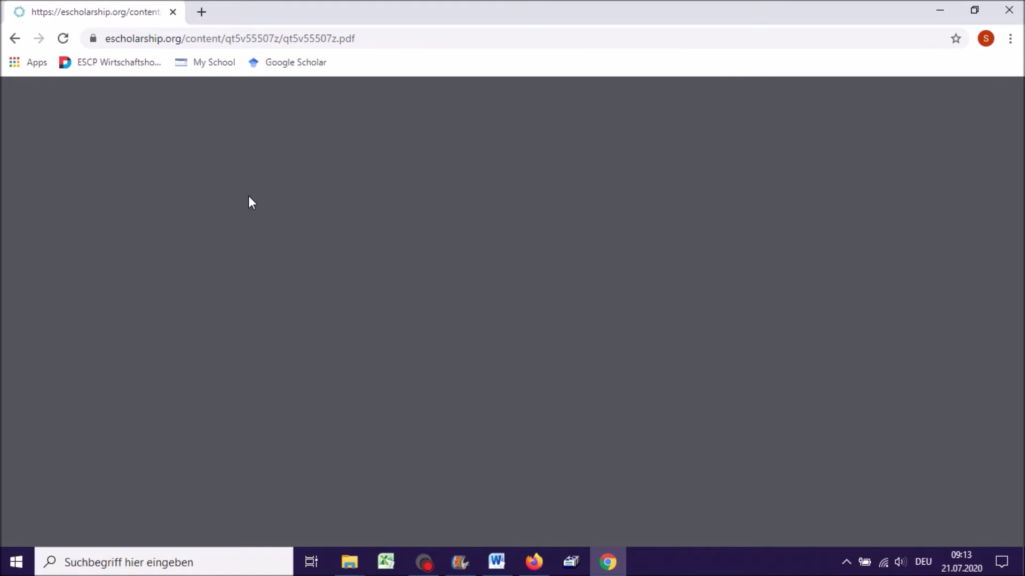
scroll(527, 246, "down", 15)
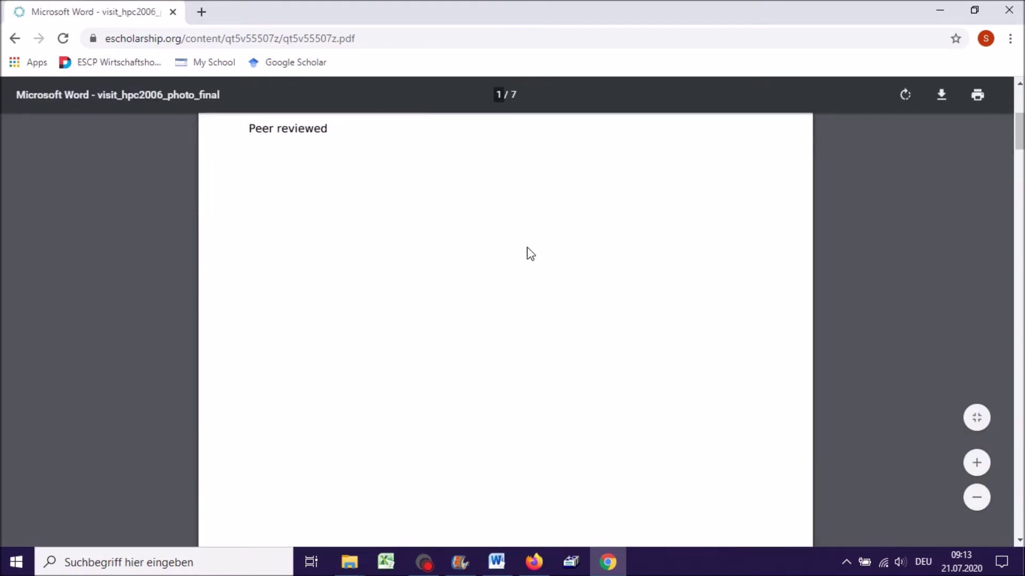
scroll(505, 329, "up", 4)
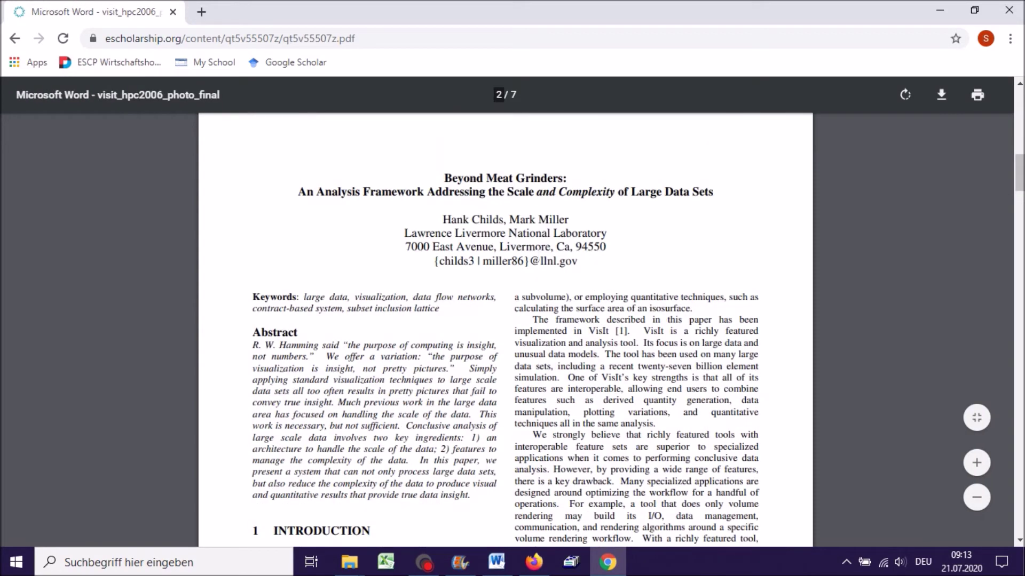
scroll(505, 315, "down", 8)
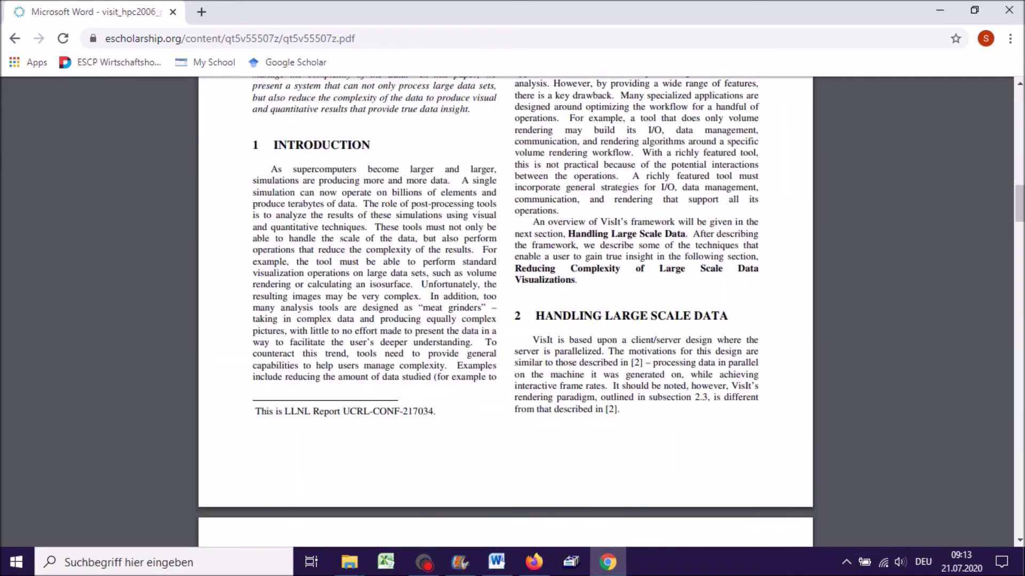
key("alt+Left")
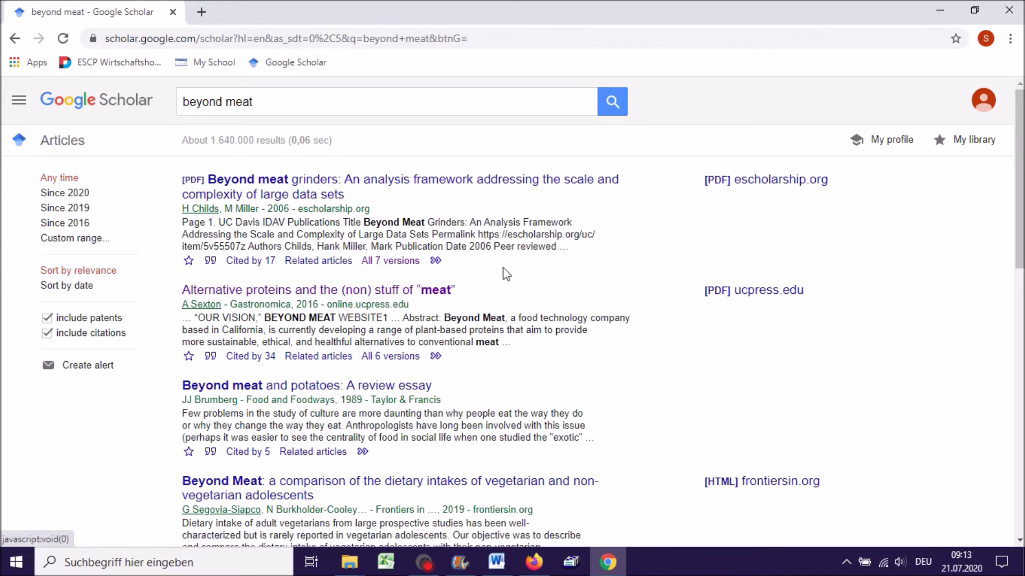
left_click(211, 261)
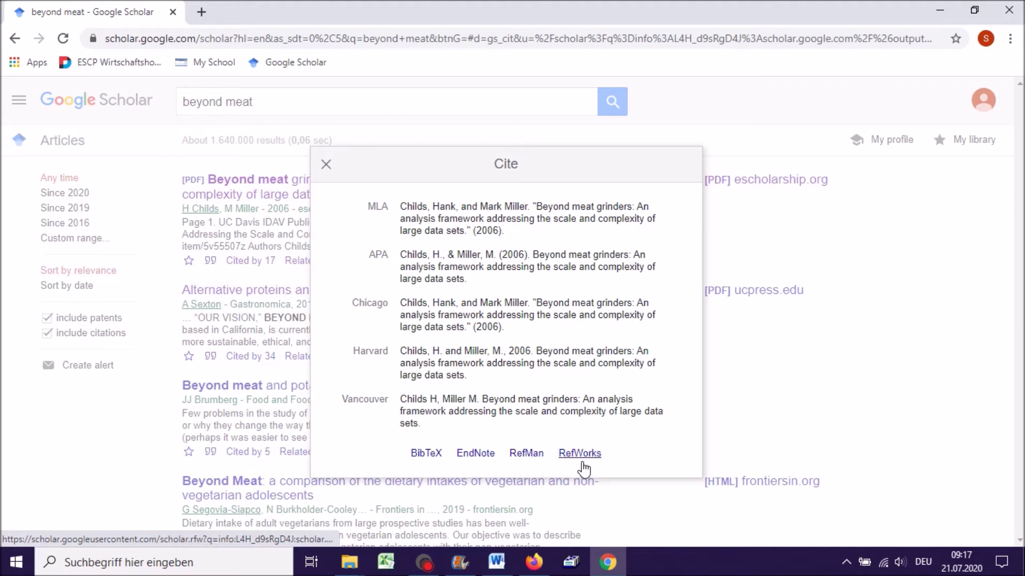
left_click(326, 165)
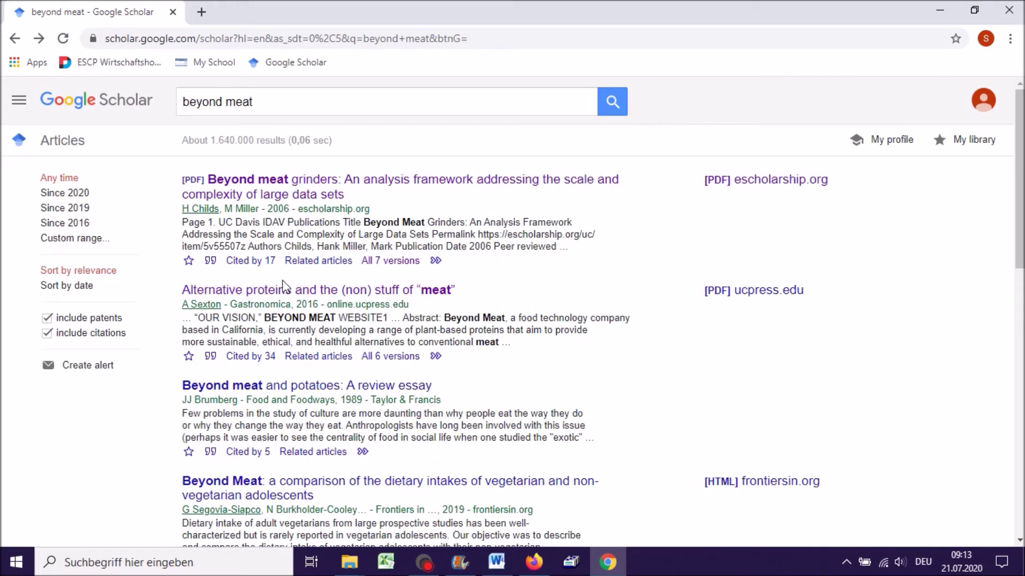
- View the 17 citing and about 101 related articles of 'Beyond meat grinders', returning each time
left_click(249, 260)
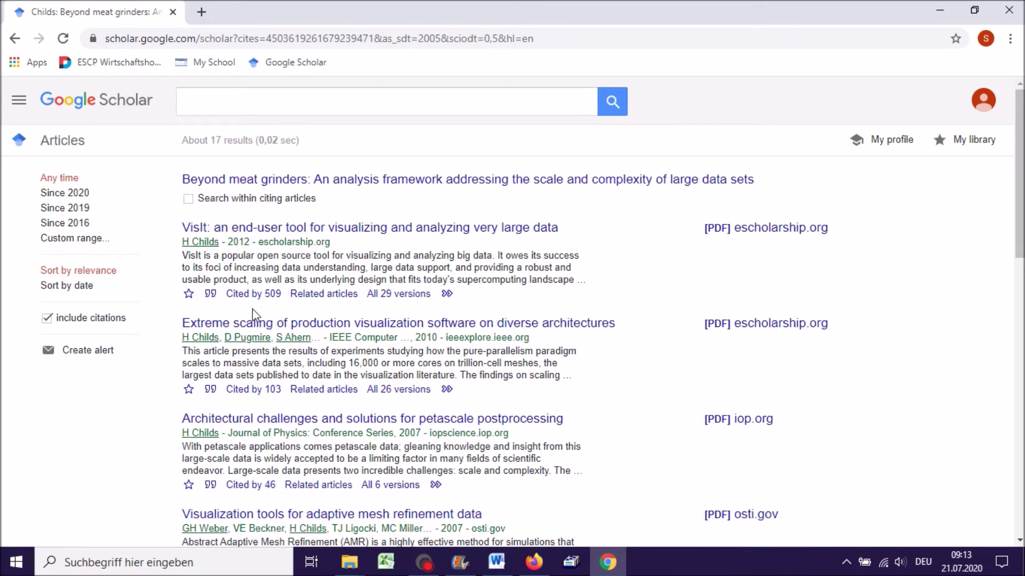
key("alt+Left")
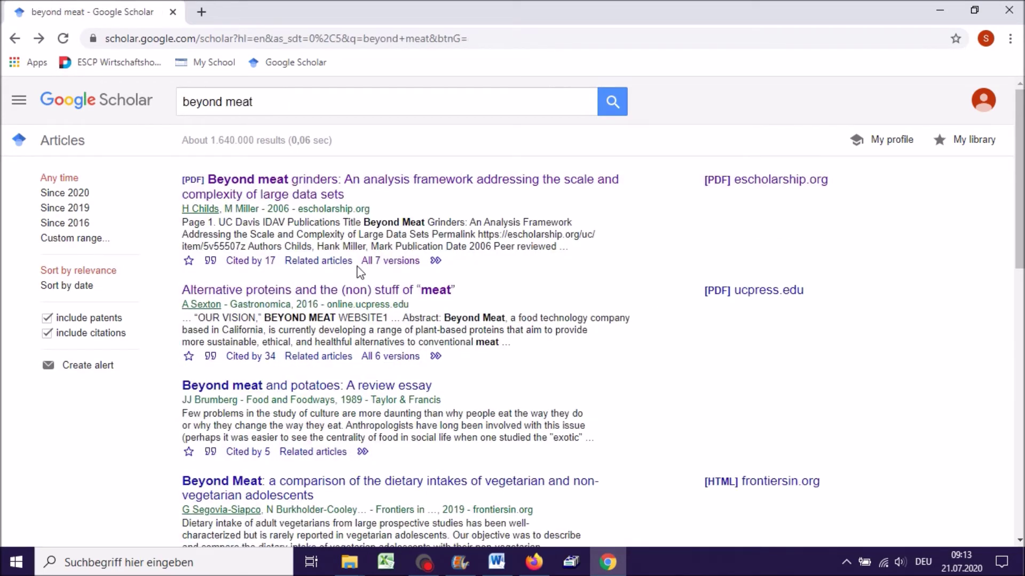
left_click(326, 266)
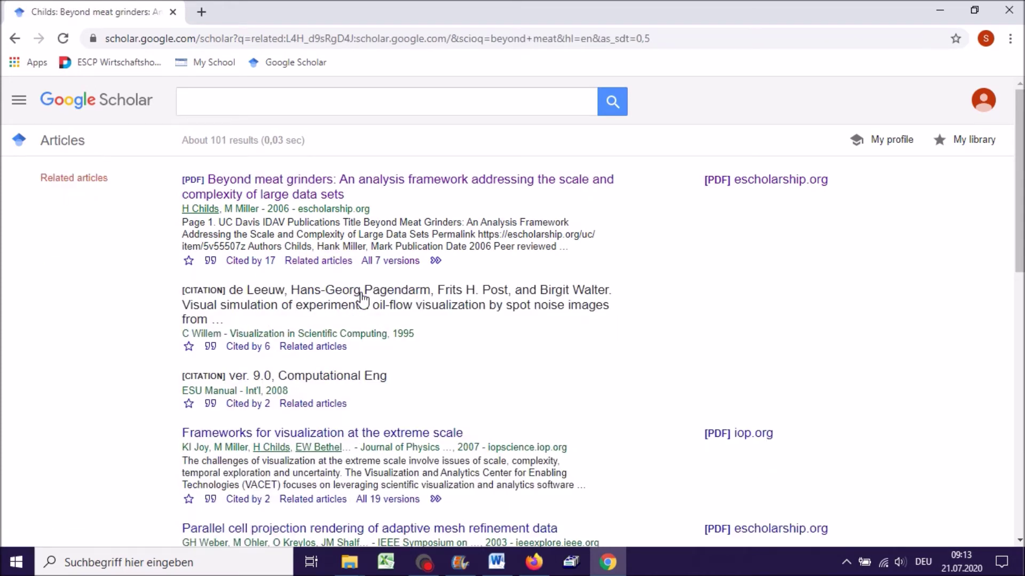
scroll(179, 305, "down", 1)
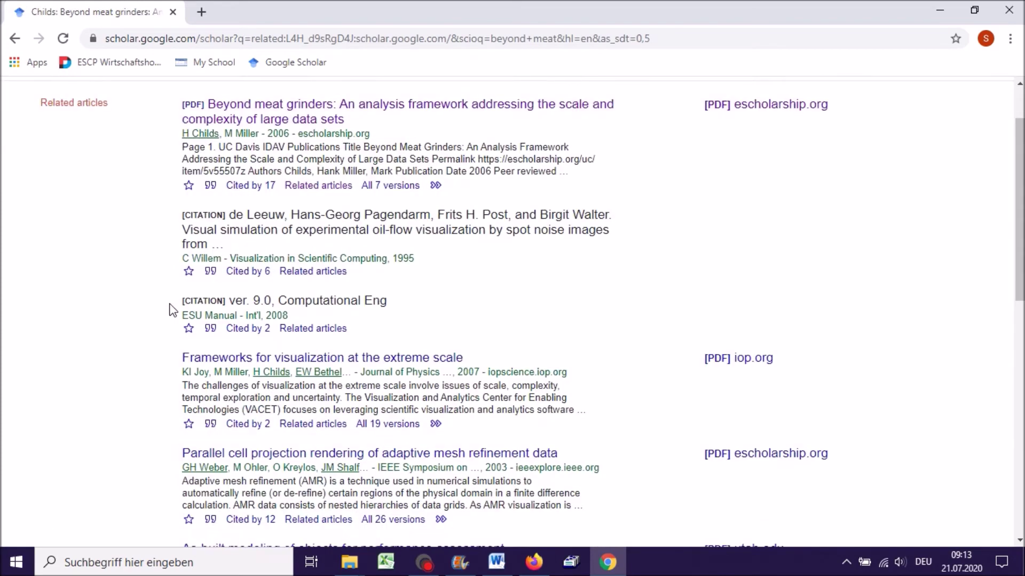
scroll(170, 304, "down", 2)
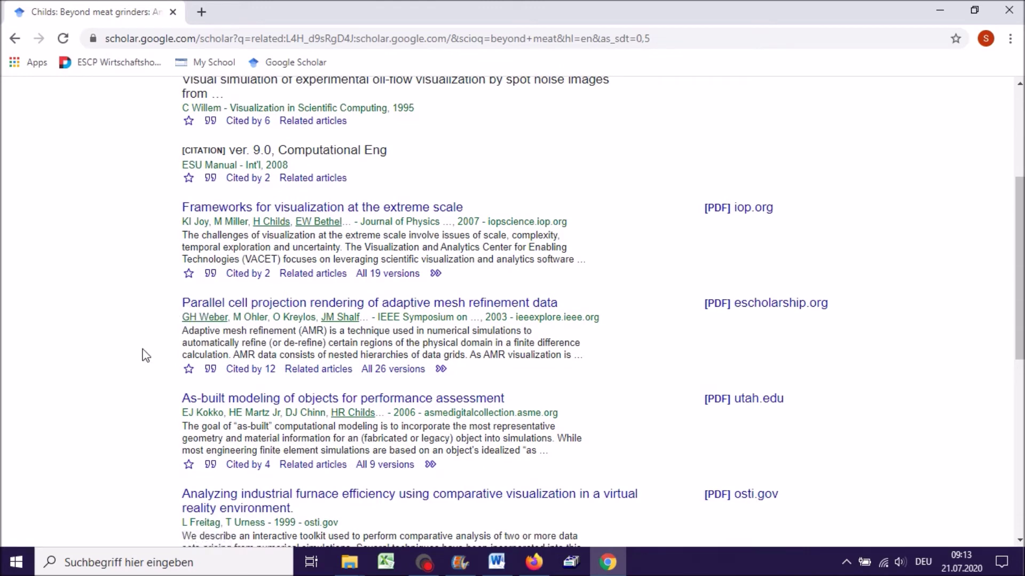
key("alt+Left")
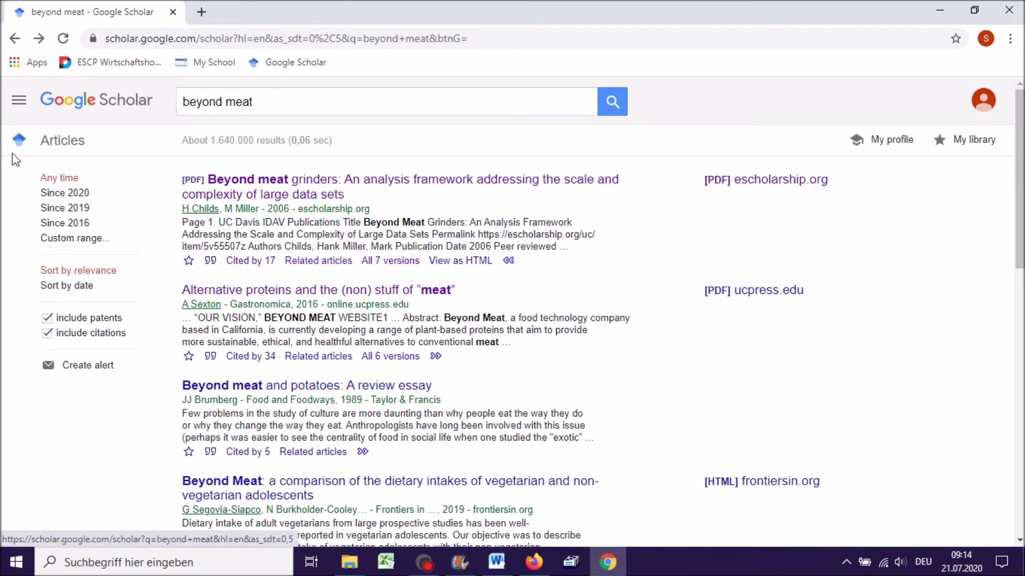
- Run an Advanced search for 'beyond meat' limited to article titles, giving about 92 results
left_click(20, 104)
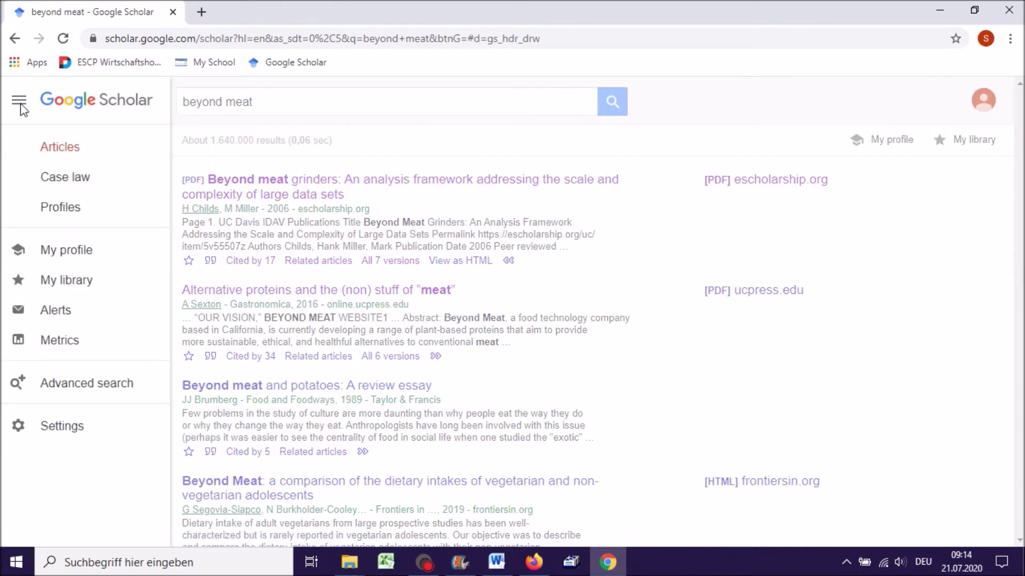
left_click(59, 384)
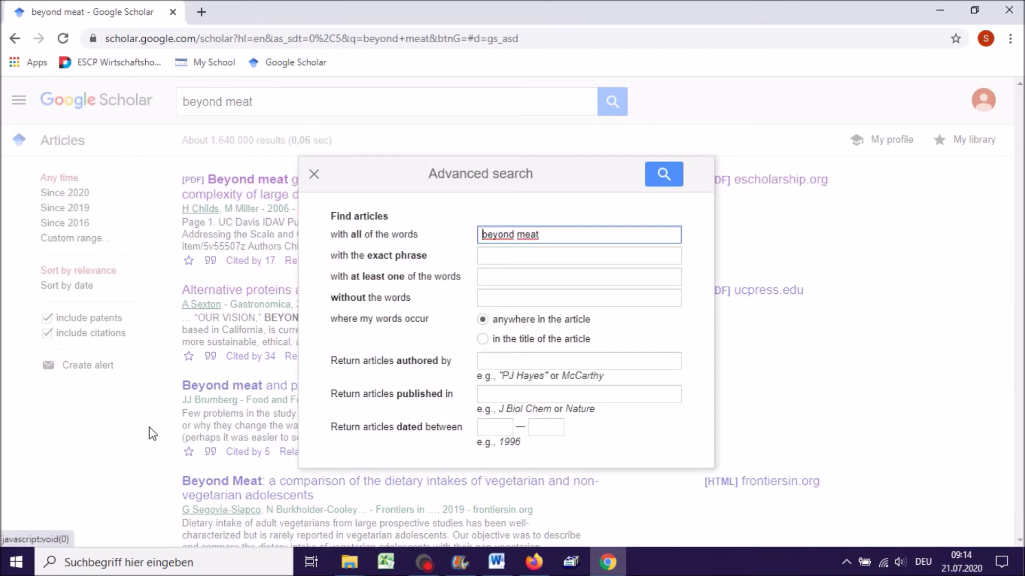
left_click(522, 341)
left_click(663, 174)
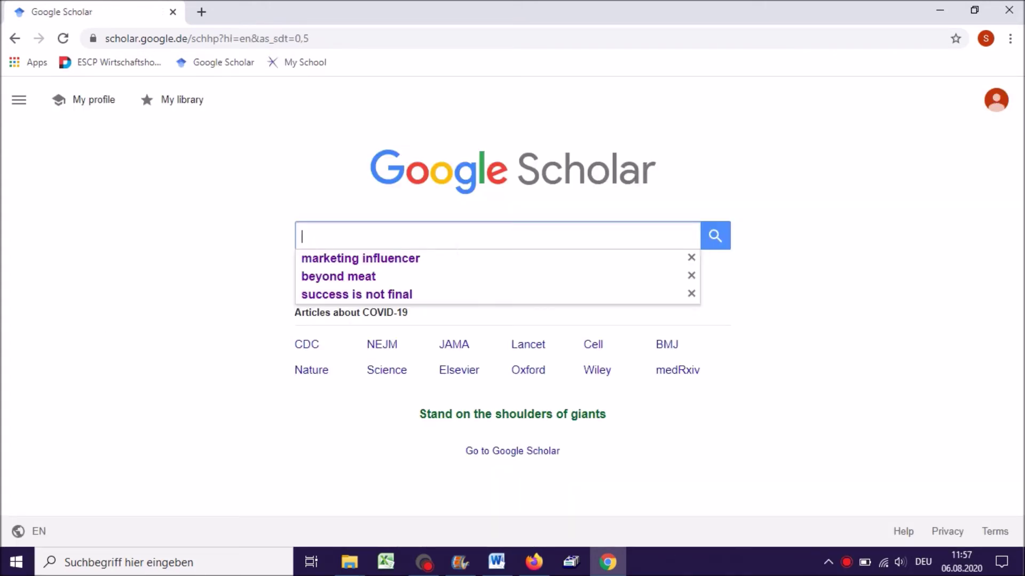
- Rerun 'marketing influencer' (about 66,400 results) and scroll down to its related searches
left_click(448, 258)
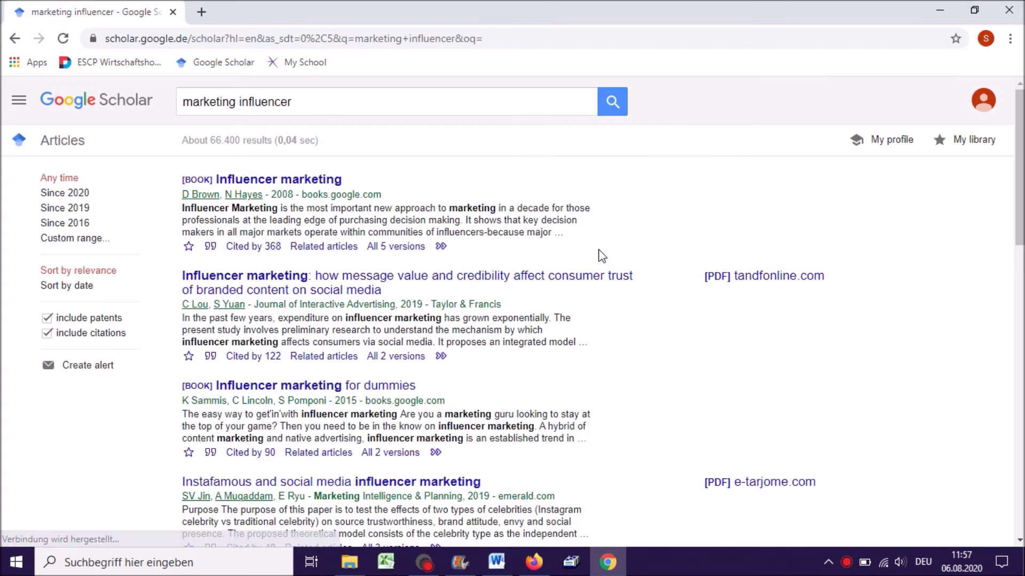
scroll(619, 197, "down", 3)
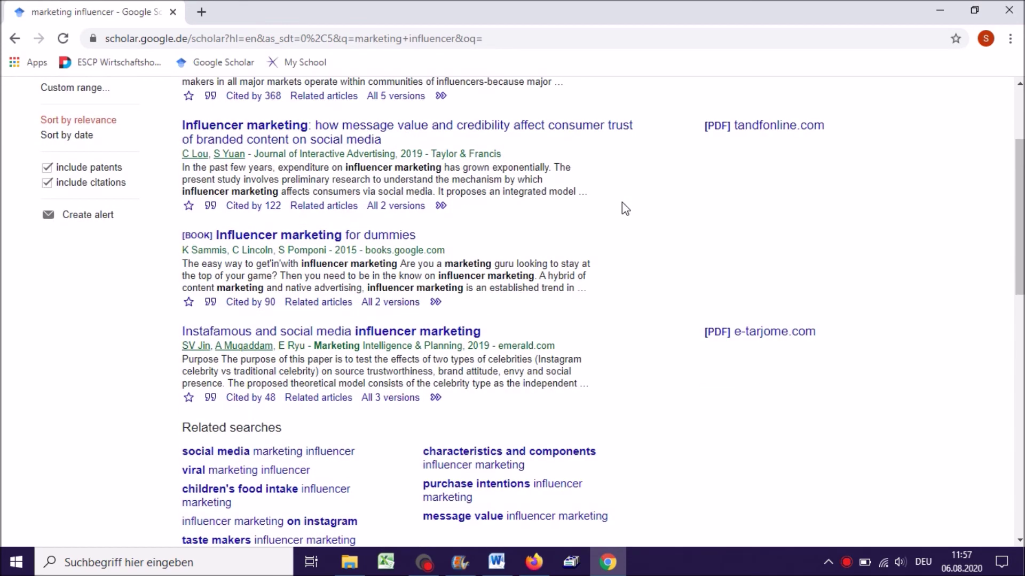
scroll(625, 208, "down", 3)
left_click_drag(182, 277, 290, 277)
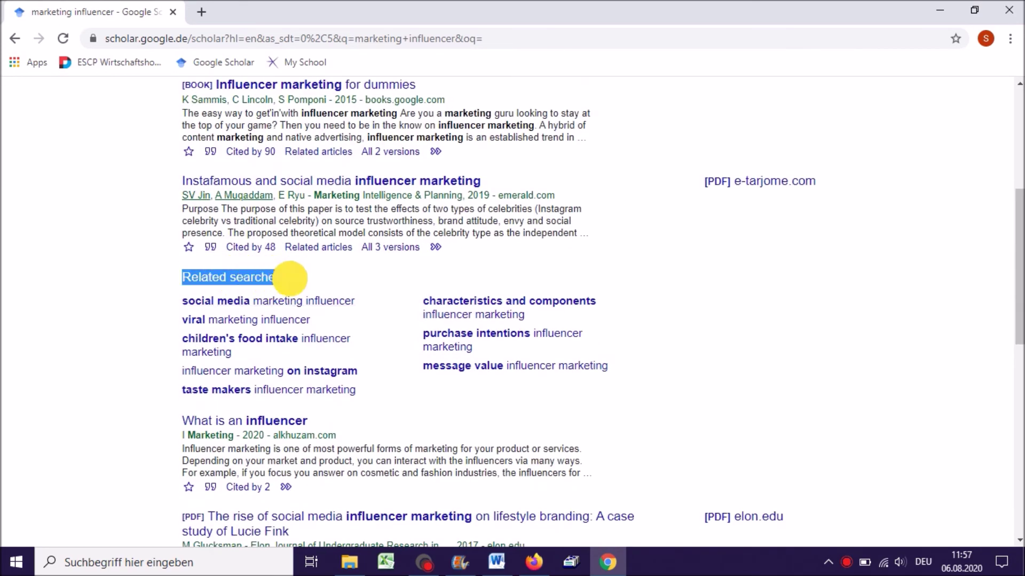
left_click(324, 284)
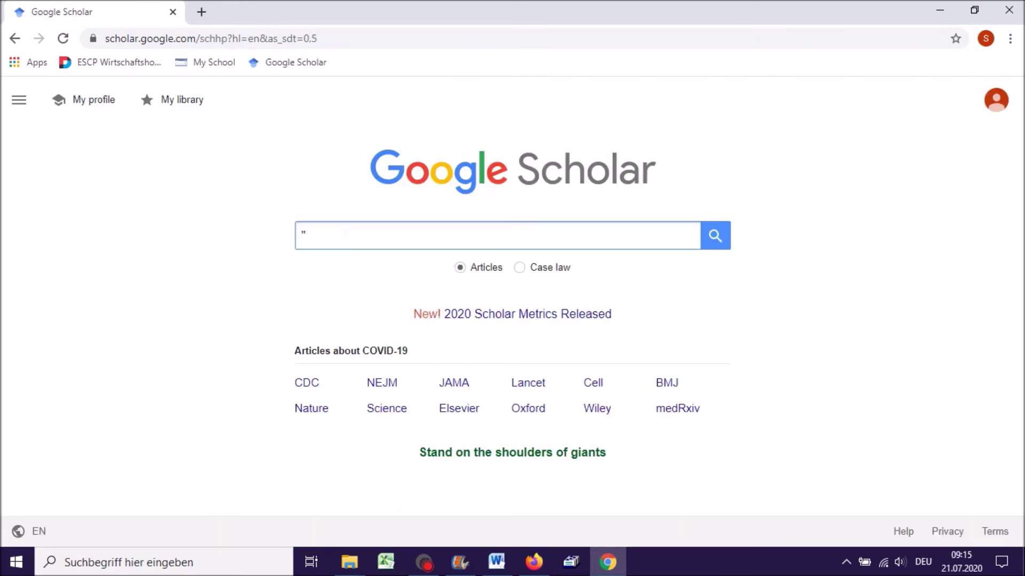
- Search for the exact phrase "success is not final" in quotation marks
type("\"success i")
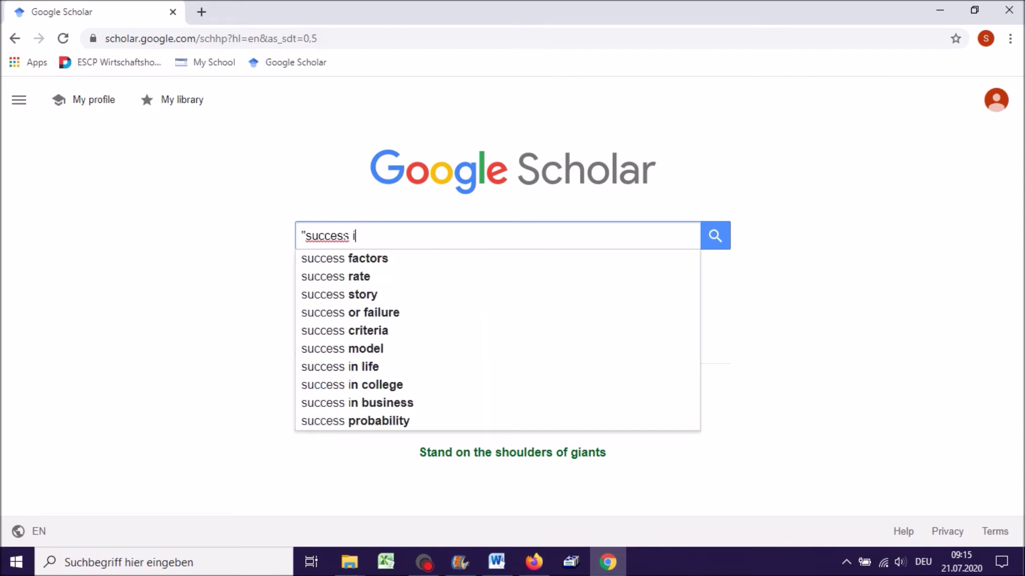
type("s not final\"")
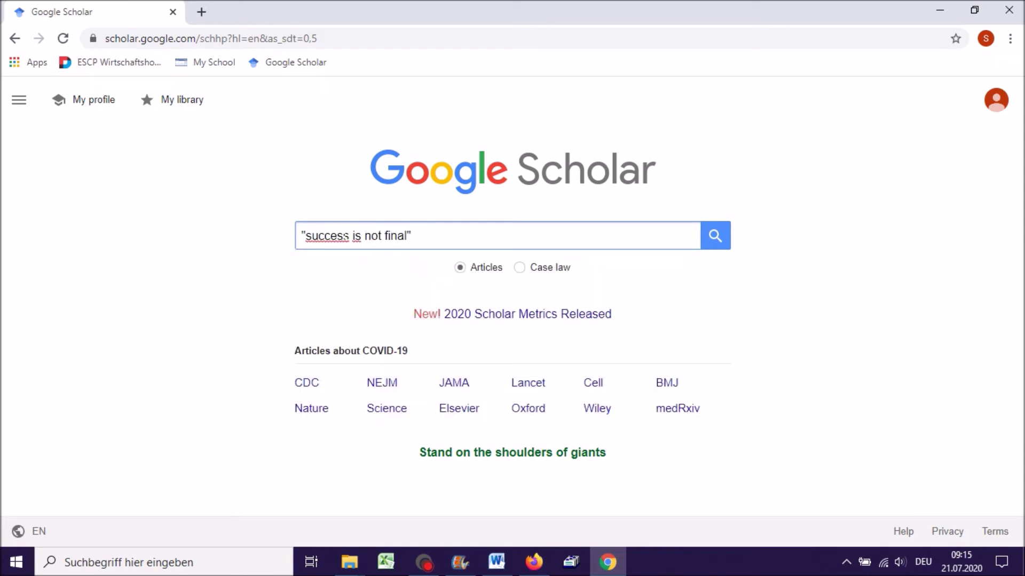
key("Return")
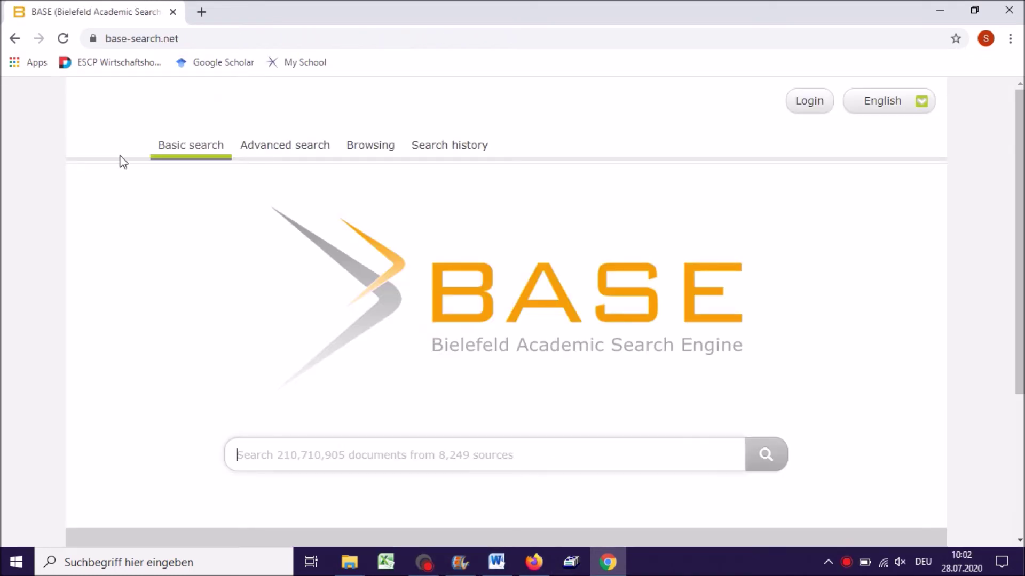
- Search BASE for 'beyond meat', returning 3,743 hits
type("beyond meat")
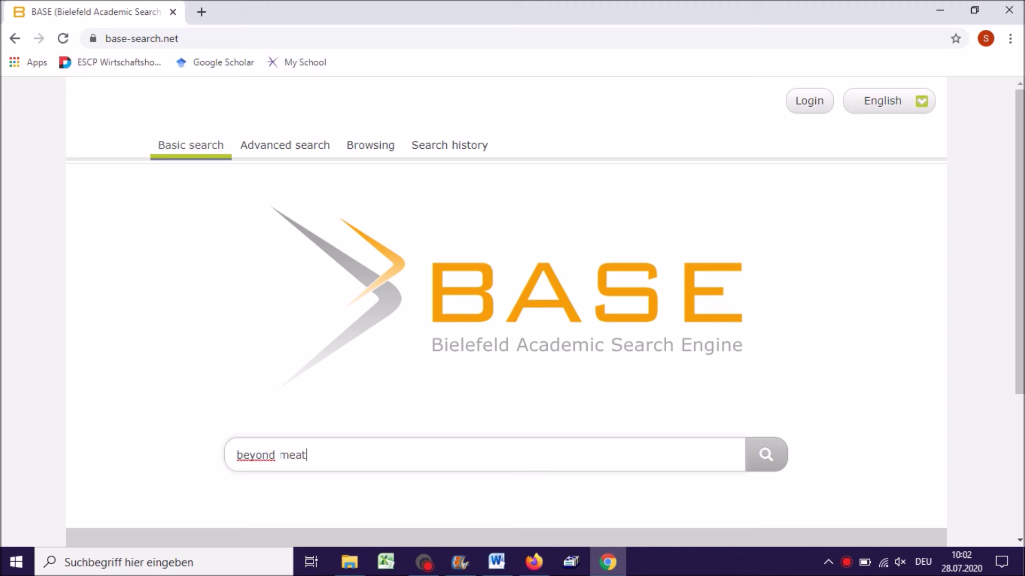
key("Return")
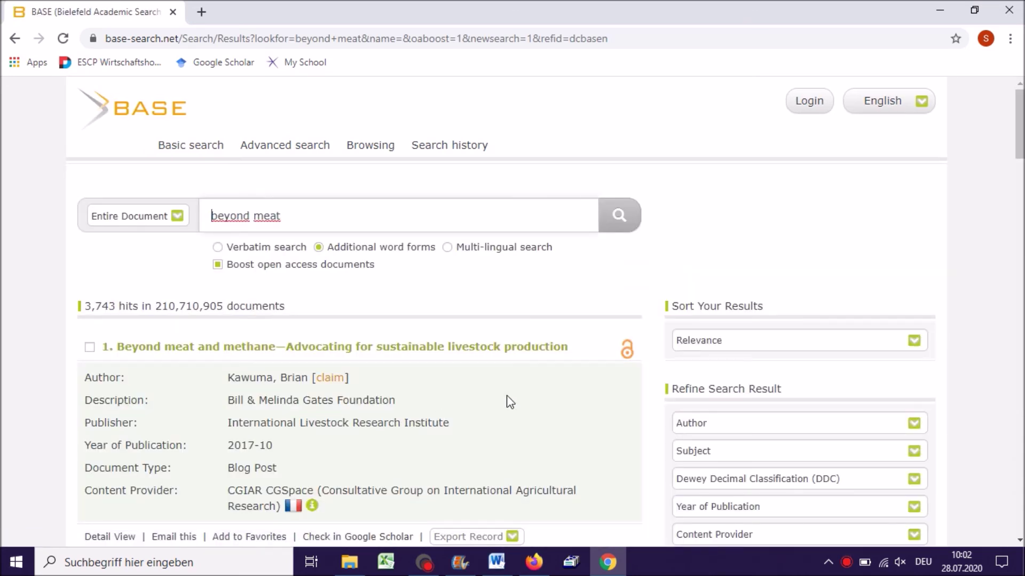
scroll(595, 383, "down", 2)
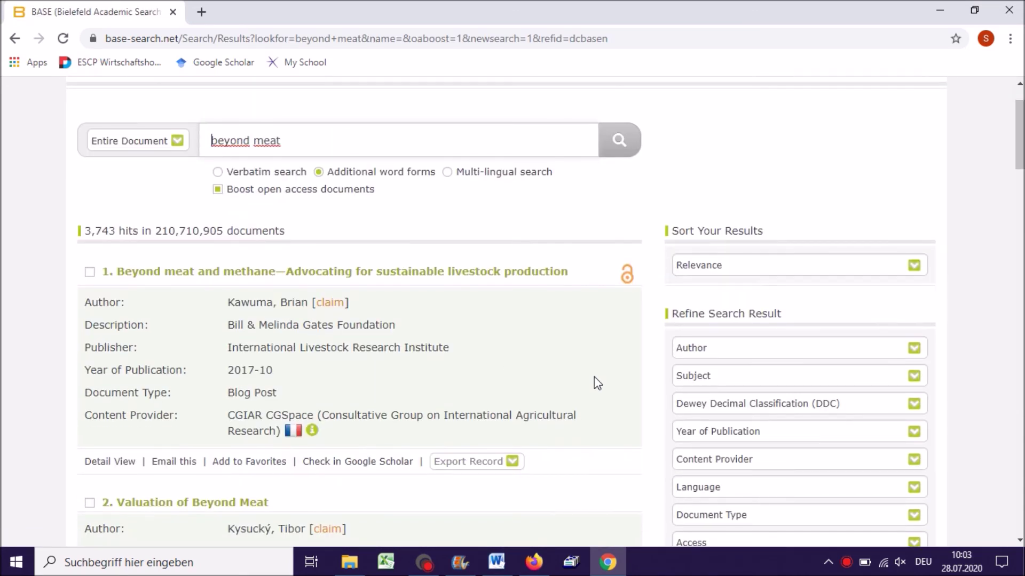
- Inspect the field, Sort and Author dropdowns, keeping Entire Document and Relevance unchanged
left_click(182, 143)
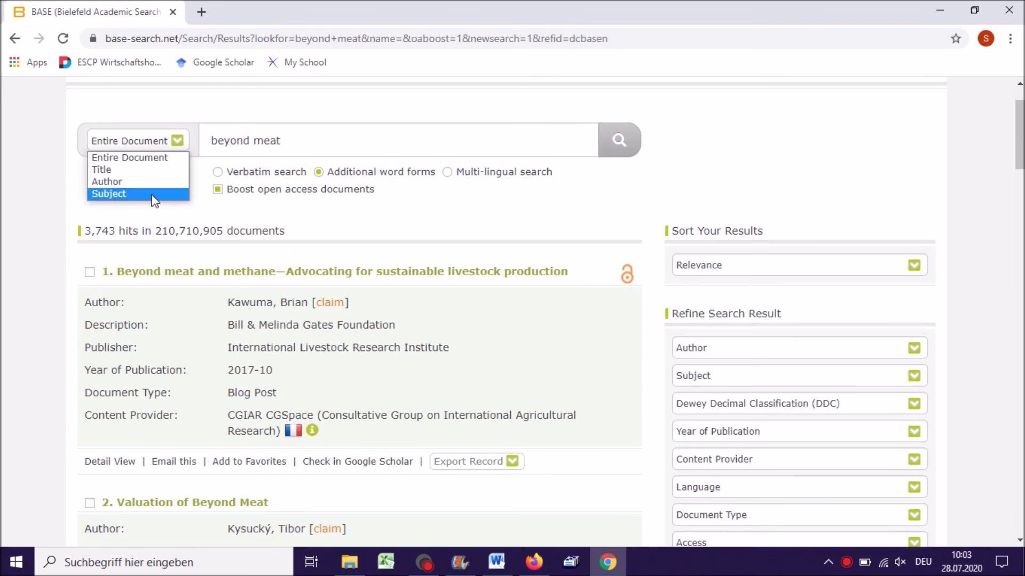
left_click(173, 143)
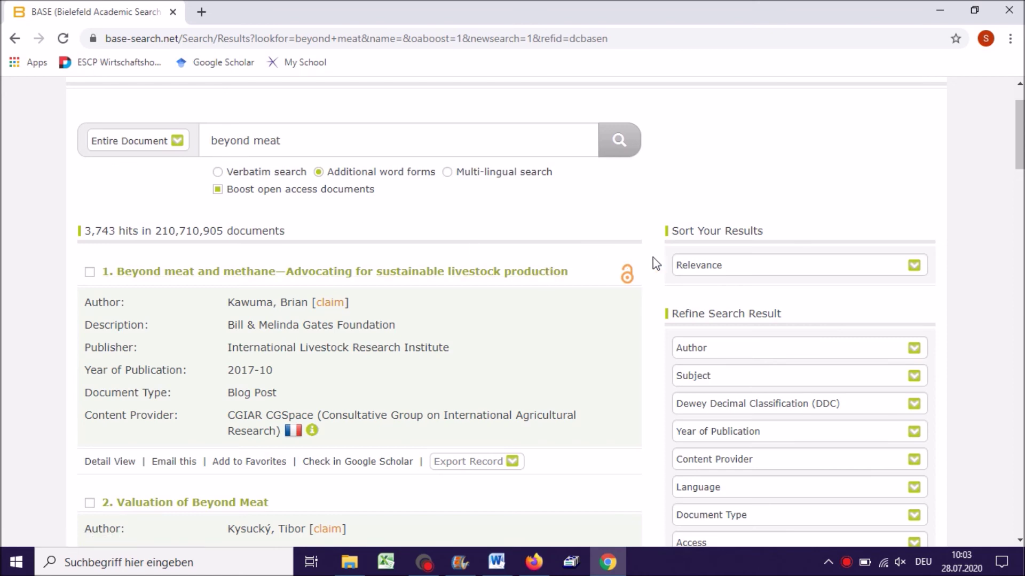
left_click(712, 267)
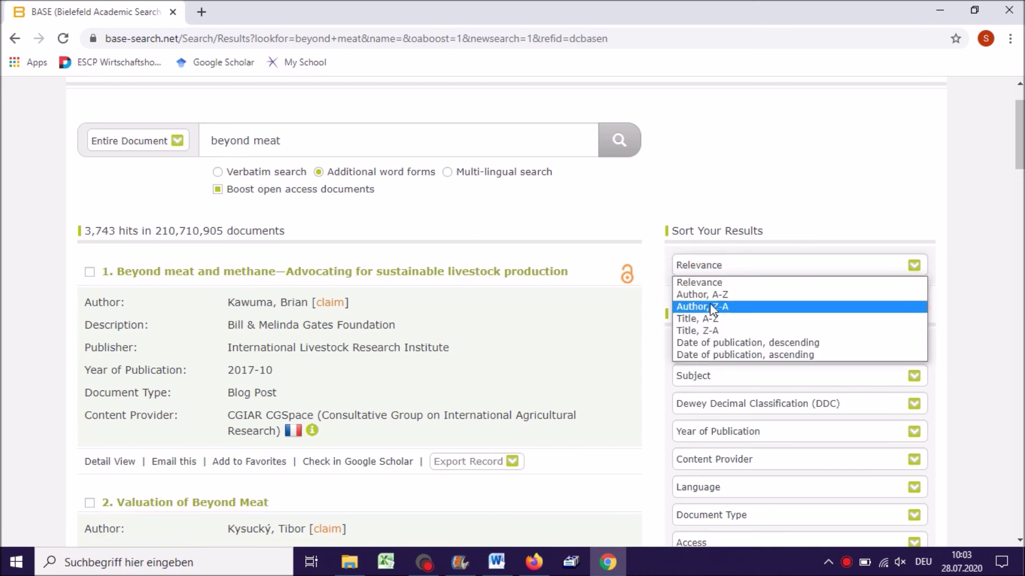
left_click(789, 266)
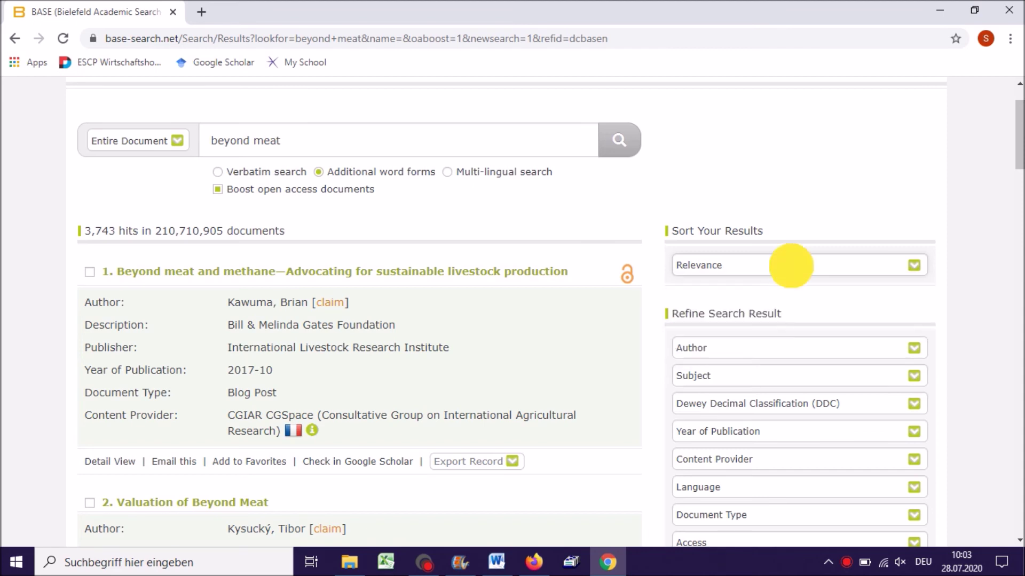
scroll(929, 288, "down", 1)
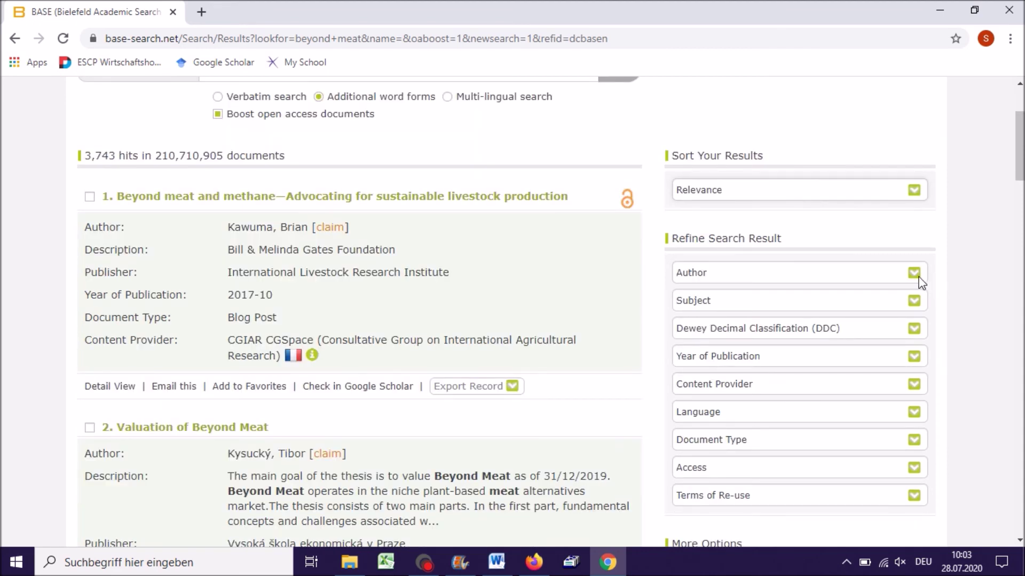
left_click(915, 275)
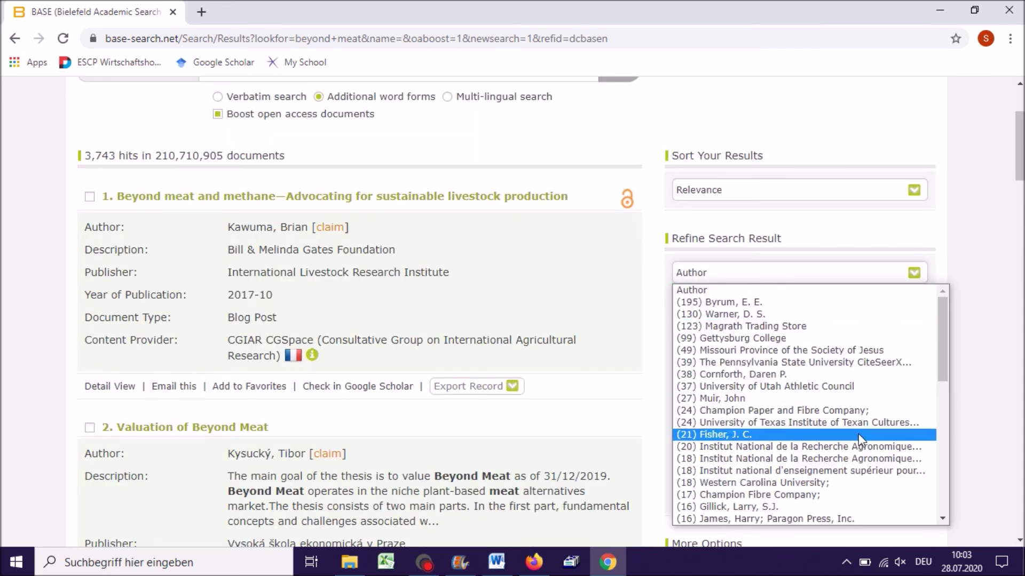
scroll(860, 465, "down", 5)
scroll(859, 470, "up", 5)
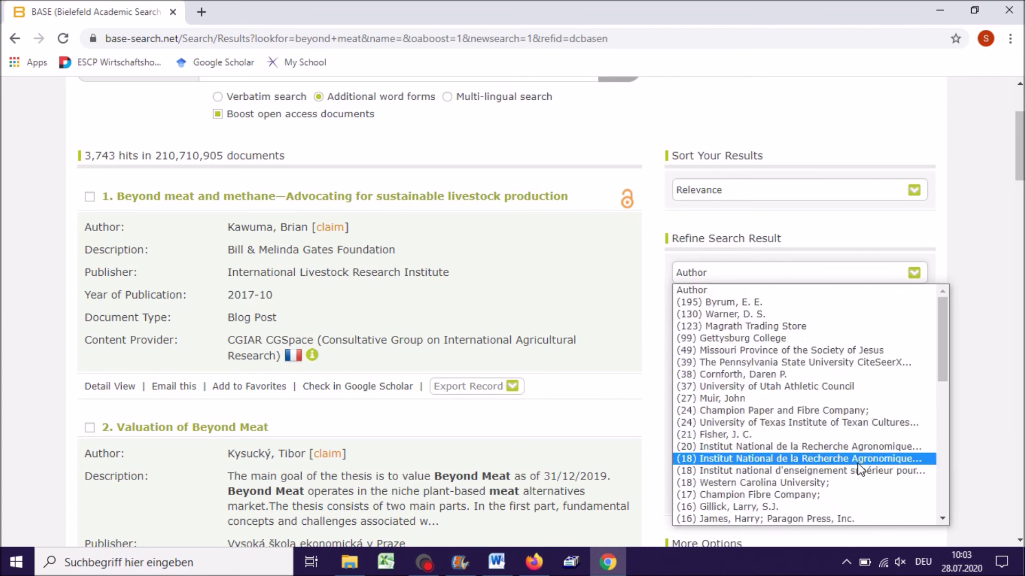
left_click(910, 272)
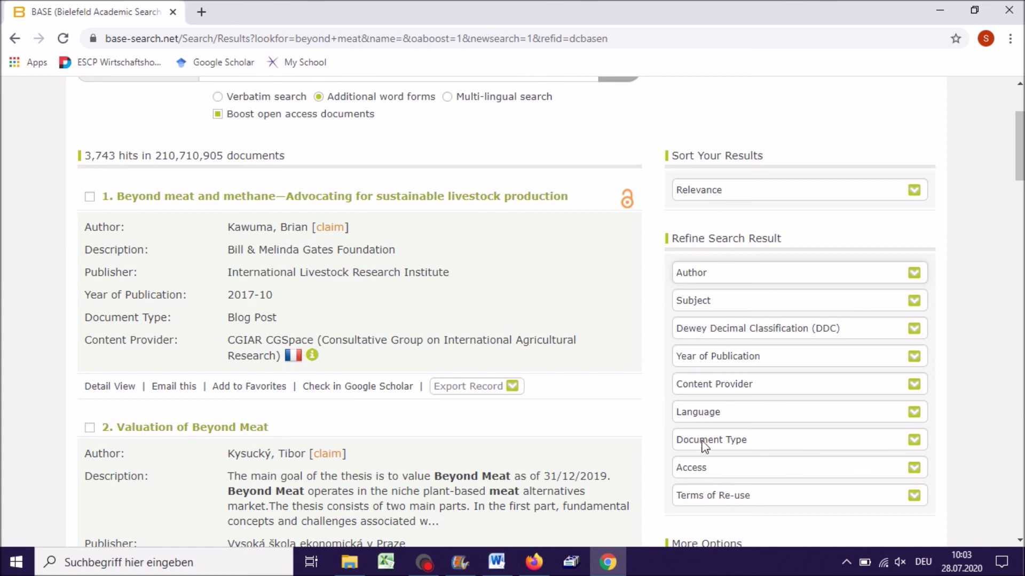
scroll(664, 430, "up", 1)
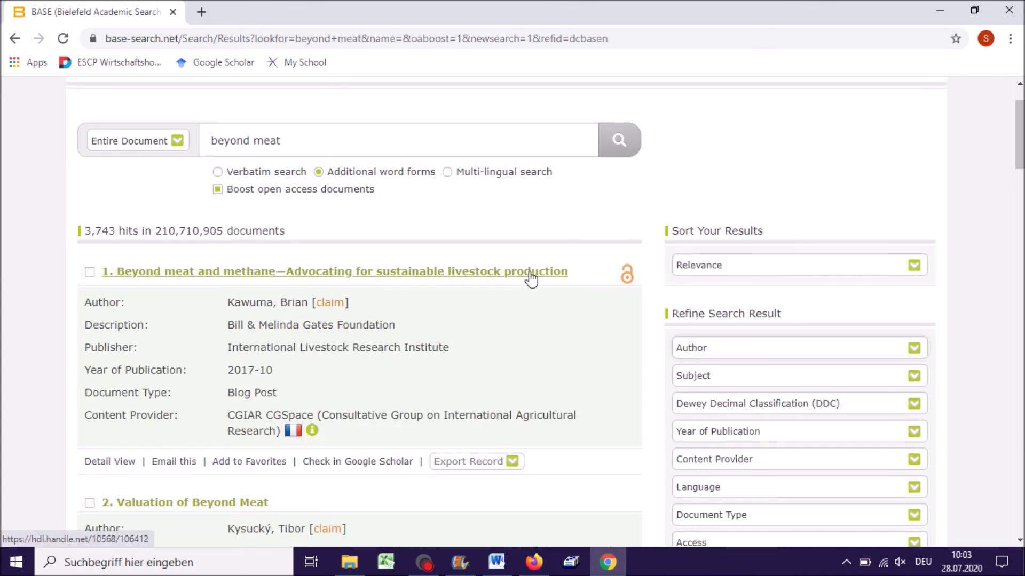
- Open the 'Beyond meat and methane' CGSpace record and its external ILRI news article
left_click(472, 278)
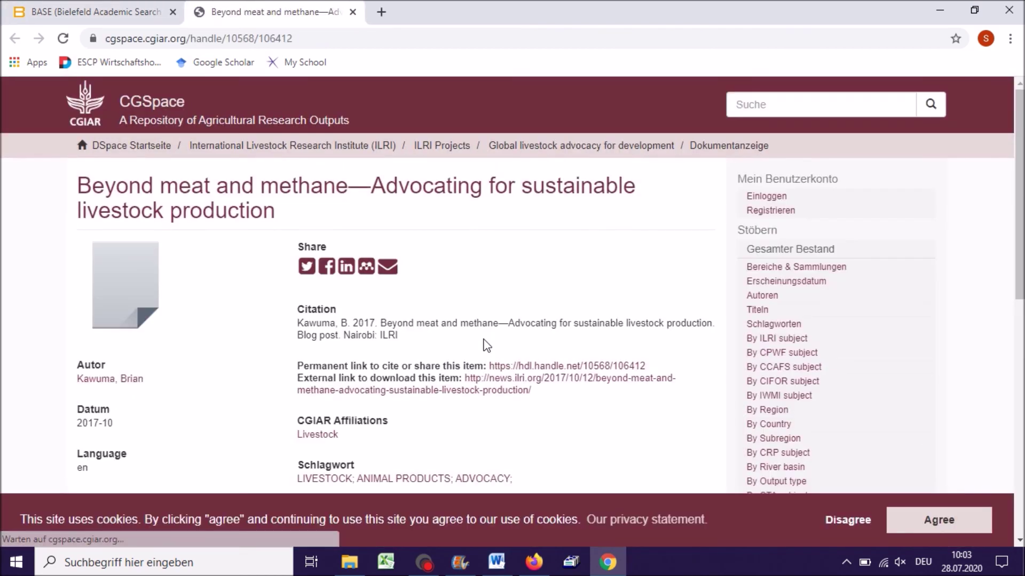
scroll(484, 345, "down", 2)
scroll(355, 332, "up", 2)
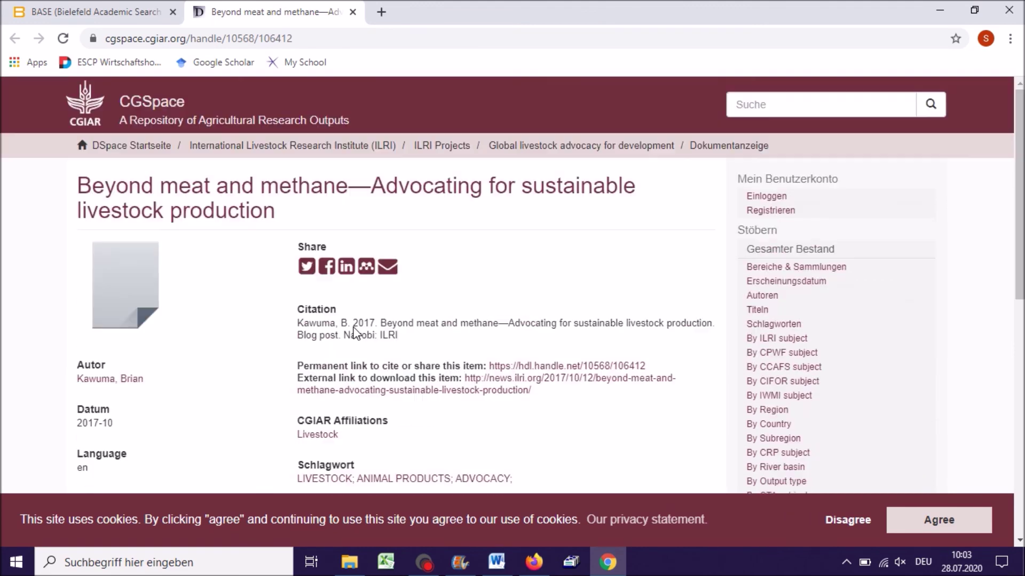
middle_click(547, 378)
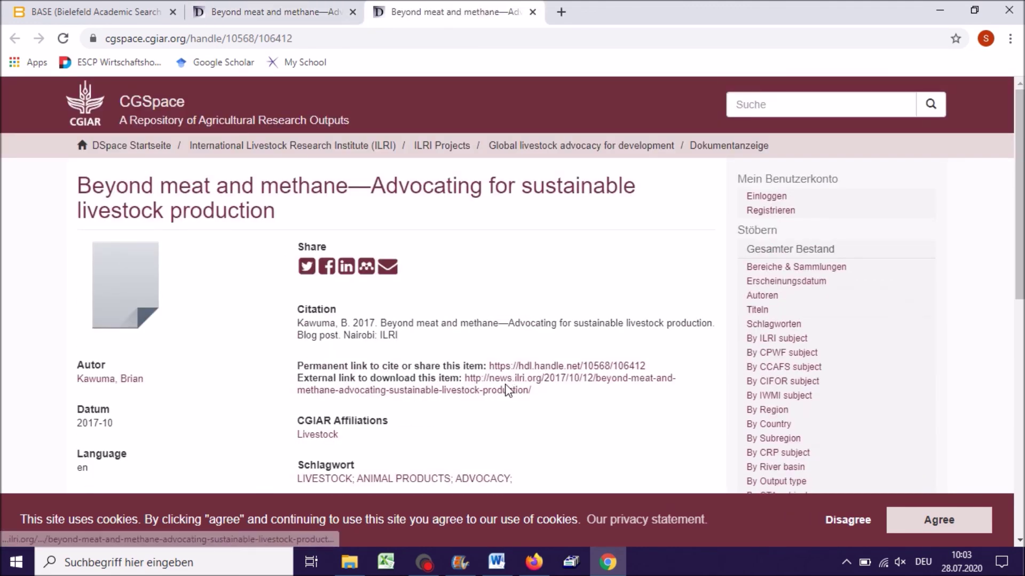
left_click(514, 389)
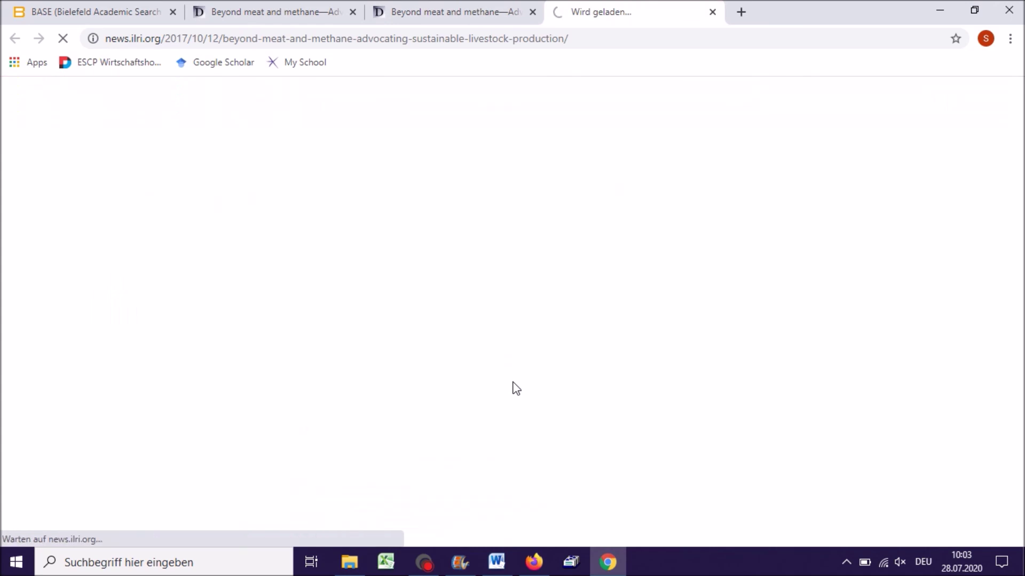